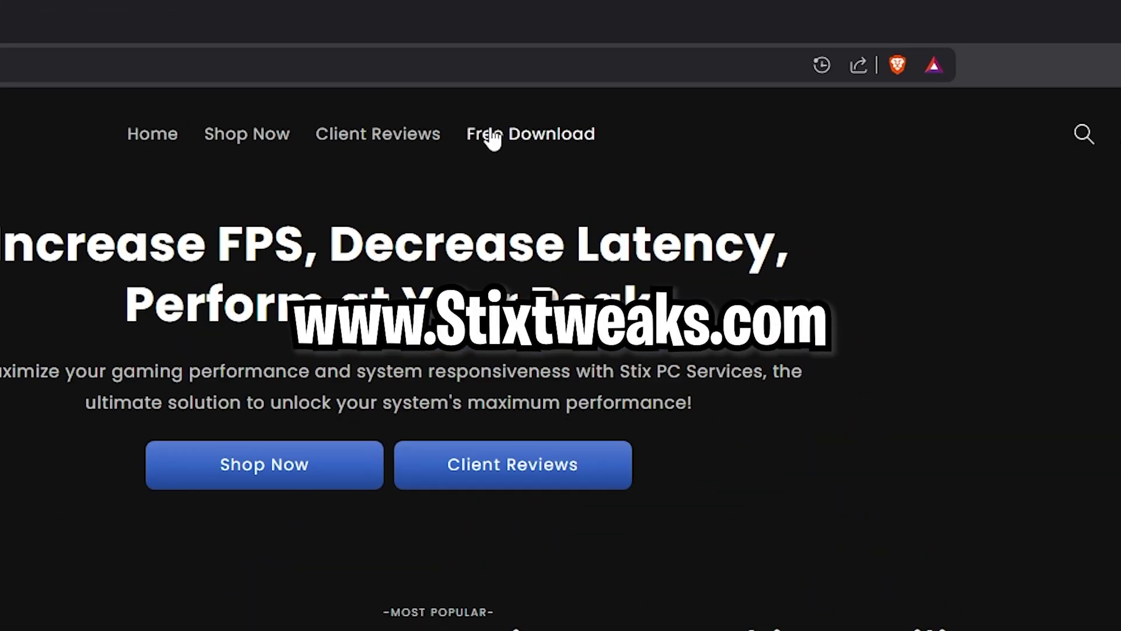
Extract the downloaded Stix Free Utility zip into its own folder.
left_click(492, 135)
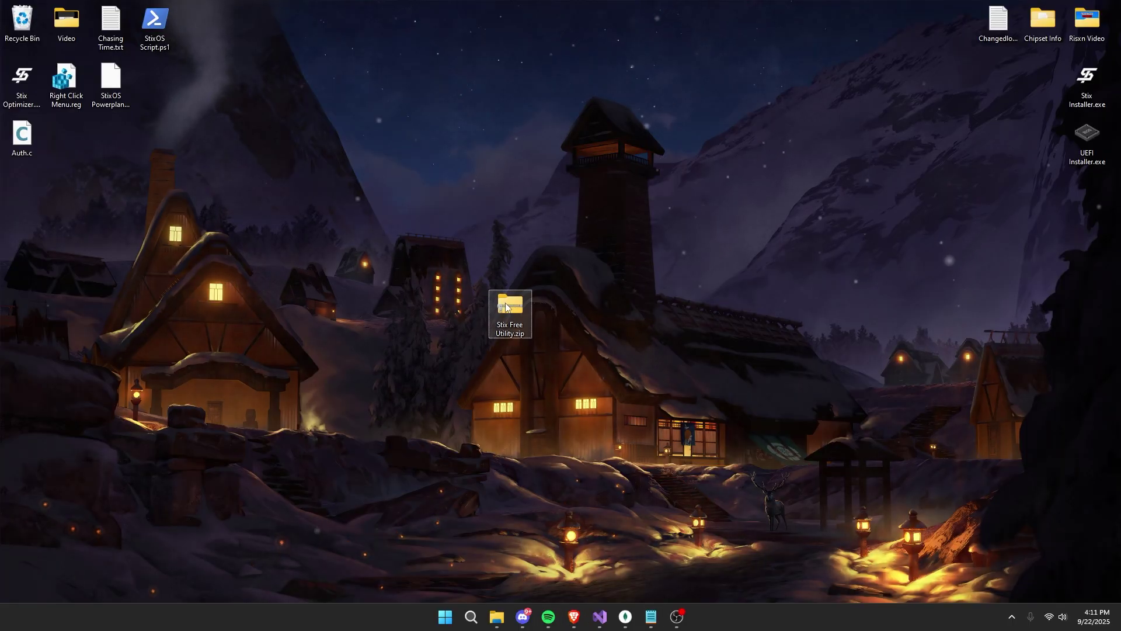
right_click(506, 307)
left_click(546, 154)
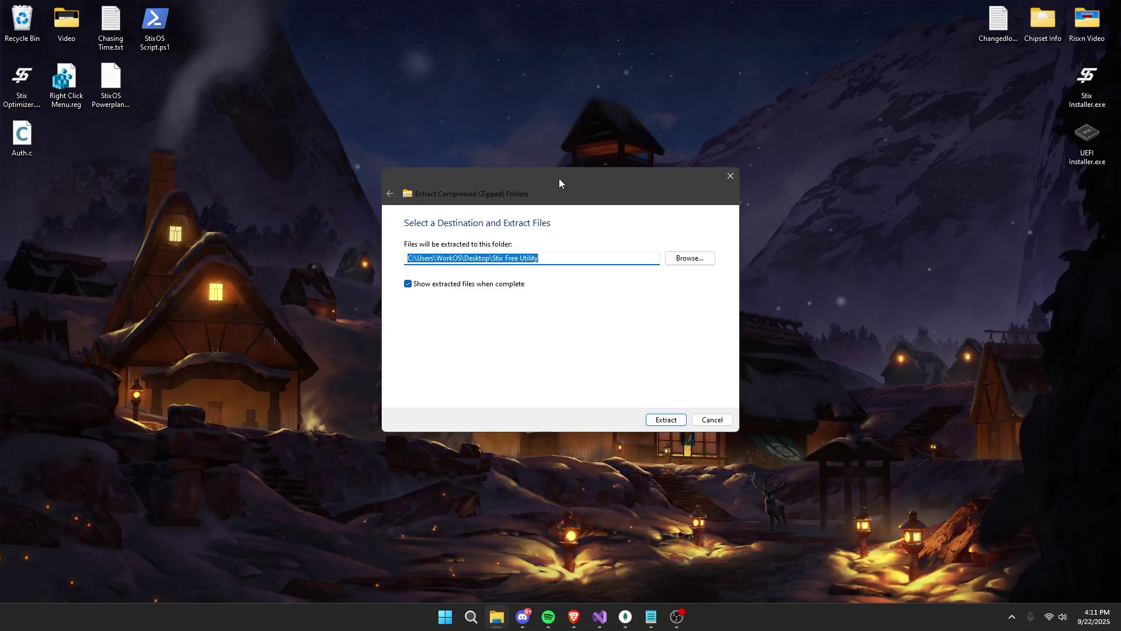
left_click(677, 423)
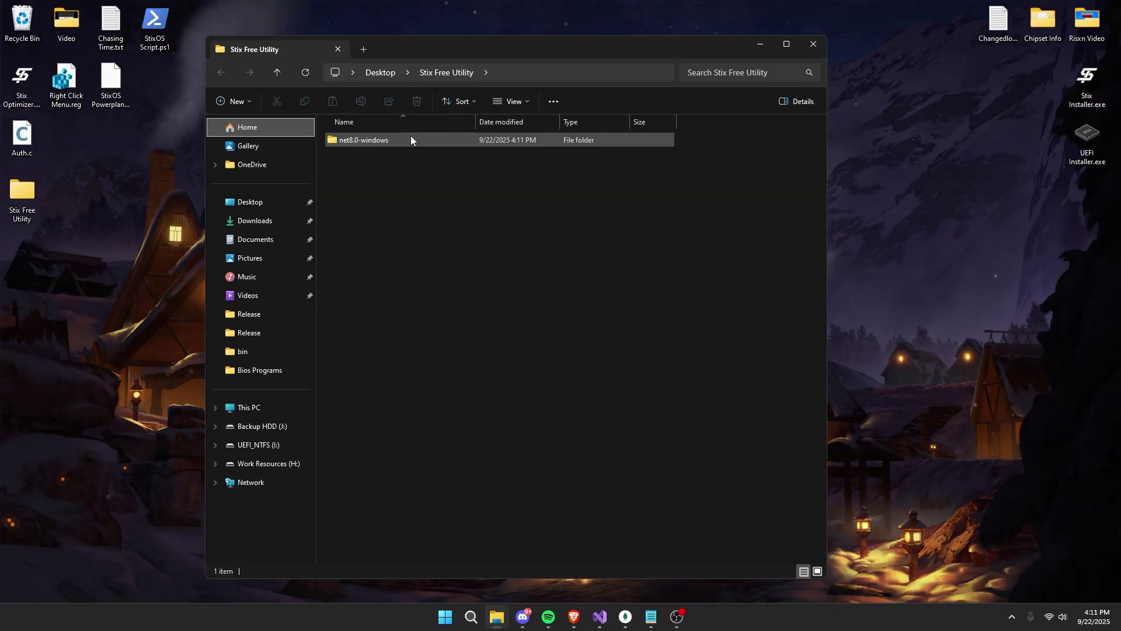
Run Stix Free Utility.exe from the net8.0-windows folder as administrator.
double_click(411, 138)
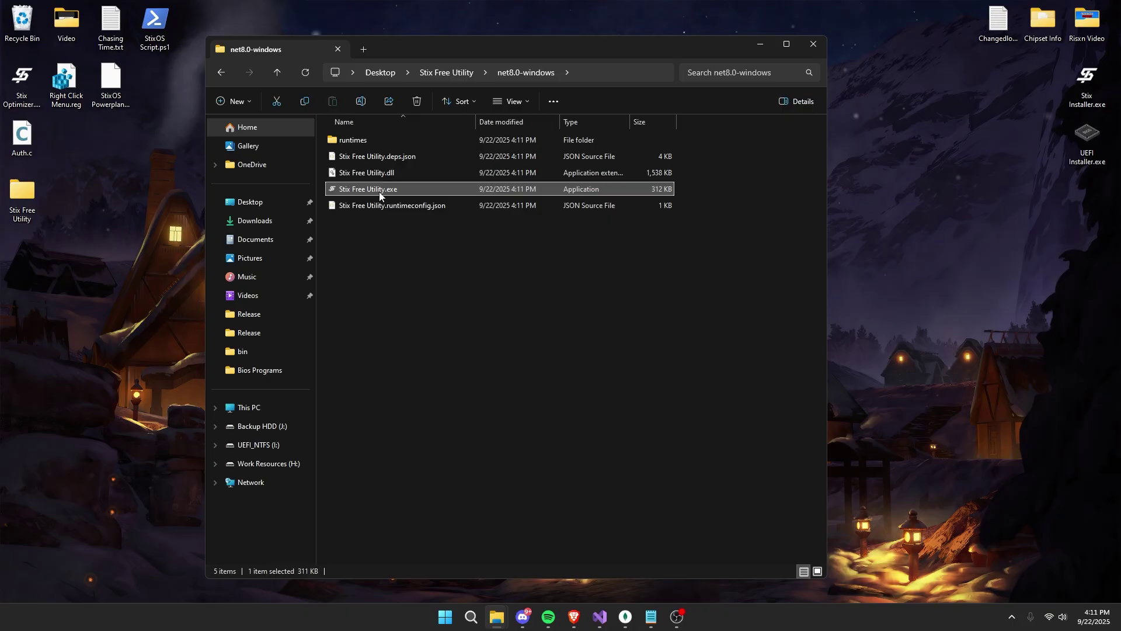
right_click(379, 190)
left_click(441, 269)
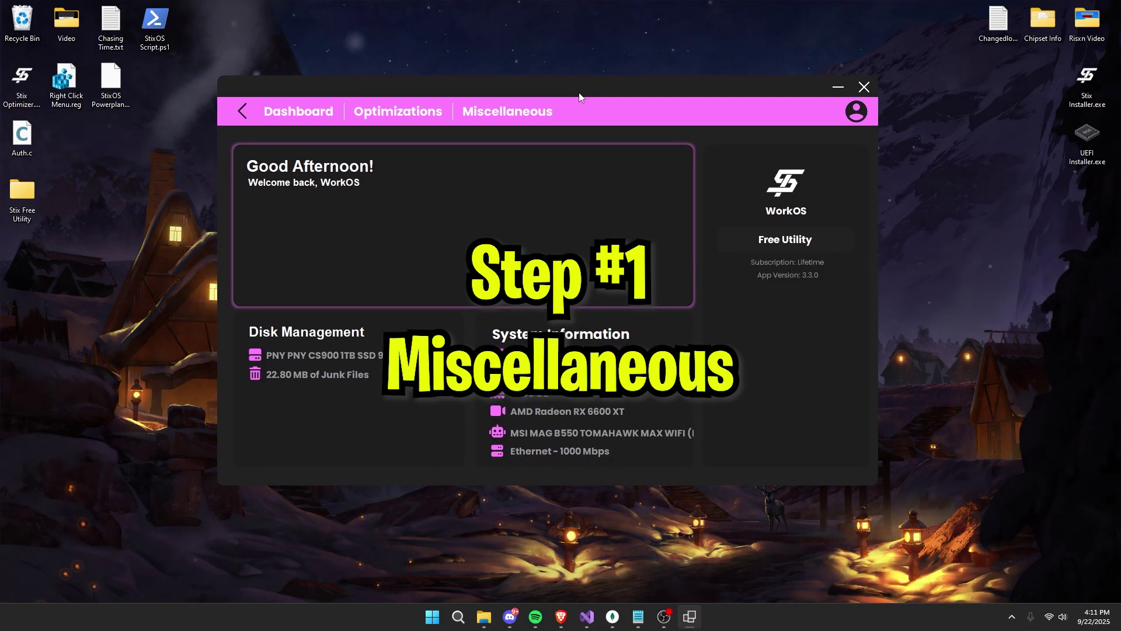
On the Miscellaneous page, switch System Backup on and nudge the window slightly higher.
left_click(527, 116)
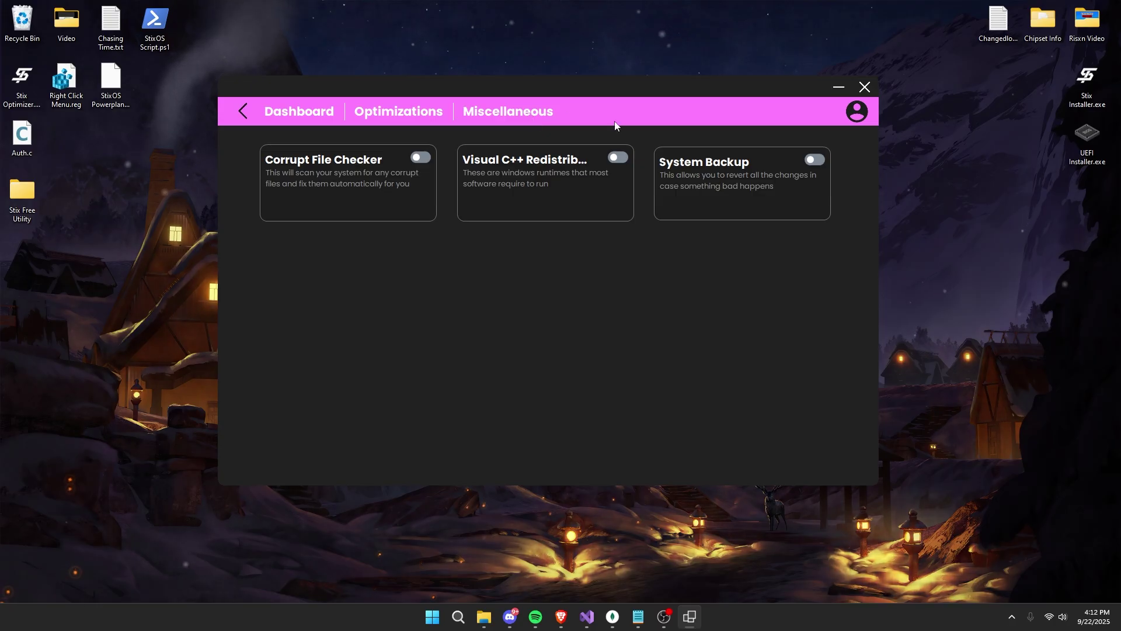
left_click(812, 161)
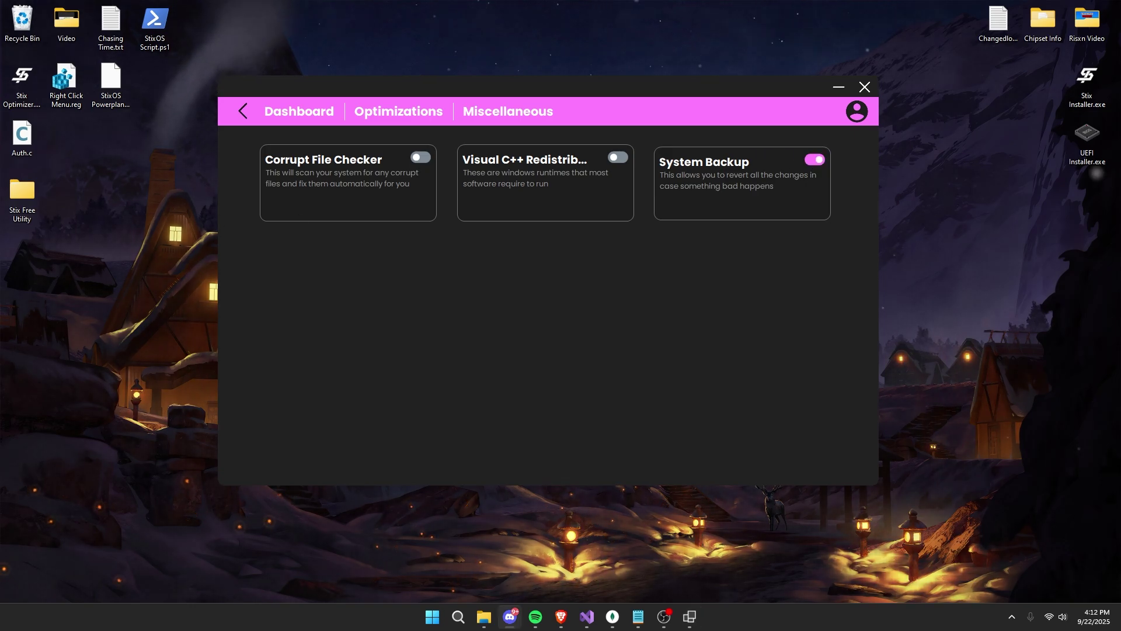
mouse_move(417, 86)
left_mouse_down()
mouse_move(437, 65)
mouse_move(414, 75)
left_mouse_up()
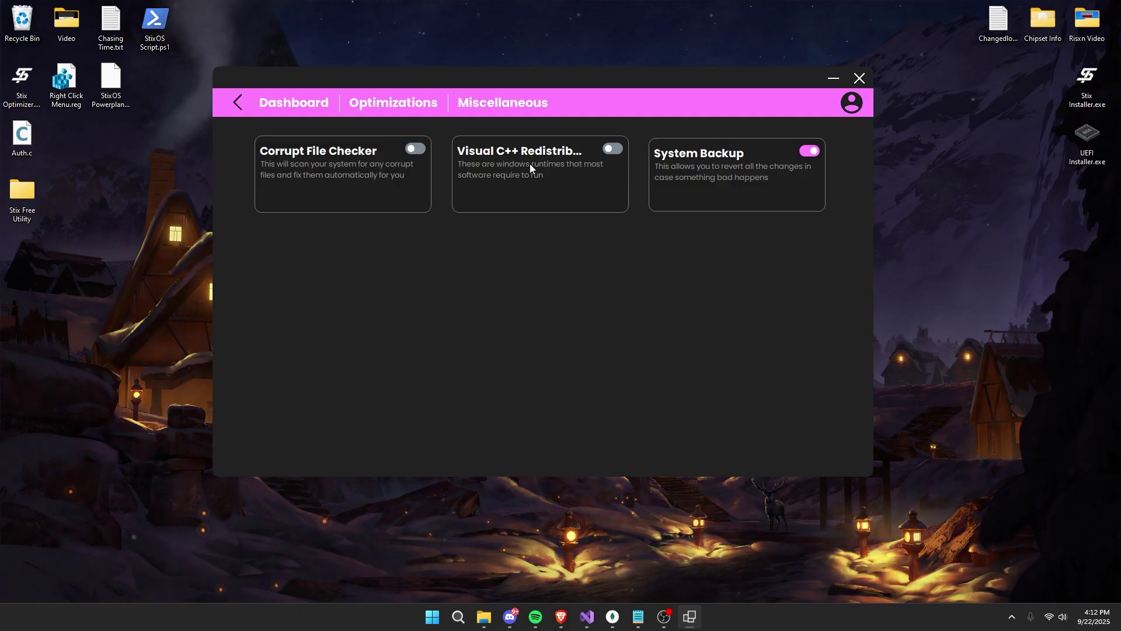
Enable Visual C++ Redistributables and Corrupt File Checker, closing the setup window and minimizing ChkDsk.
left_click(614, 150)
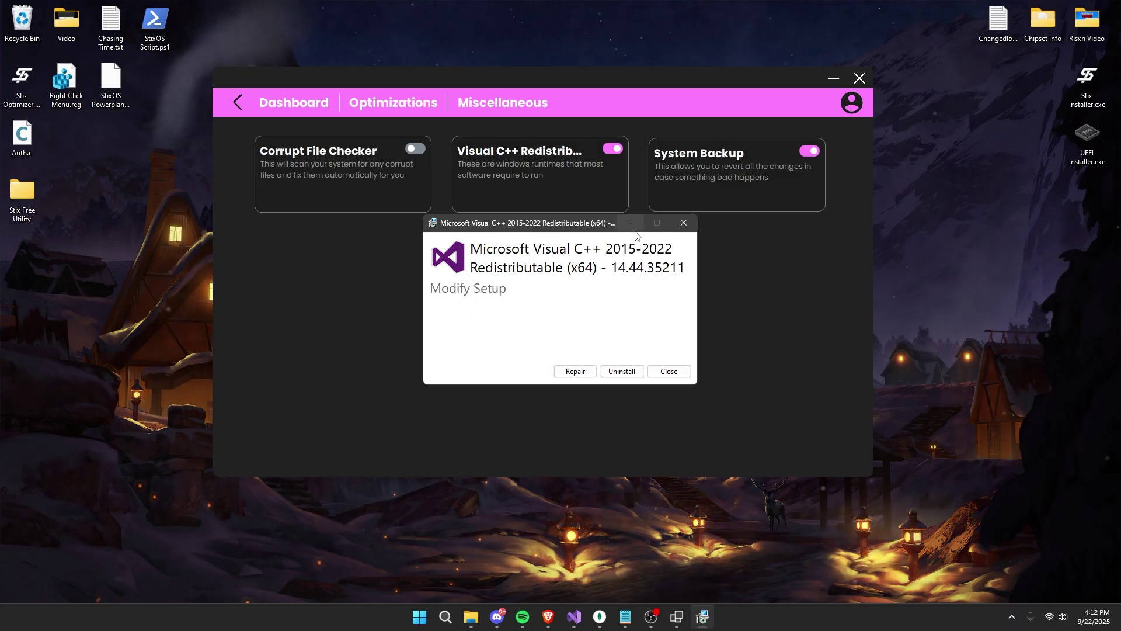
left_click(684, 222)
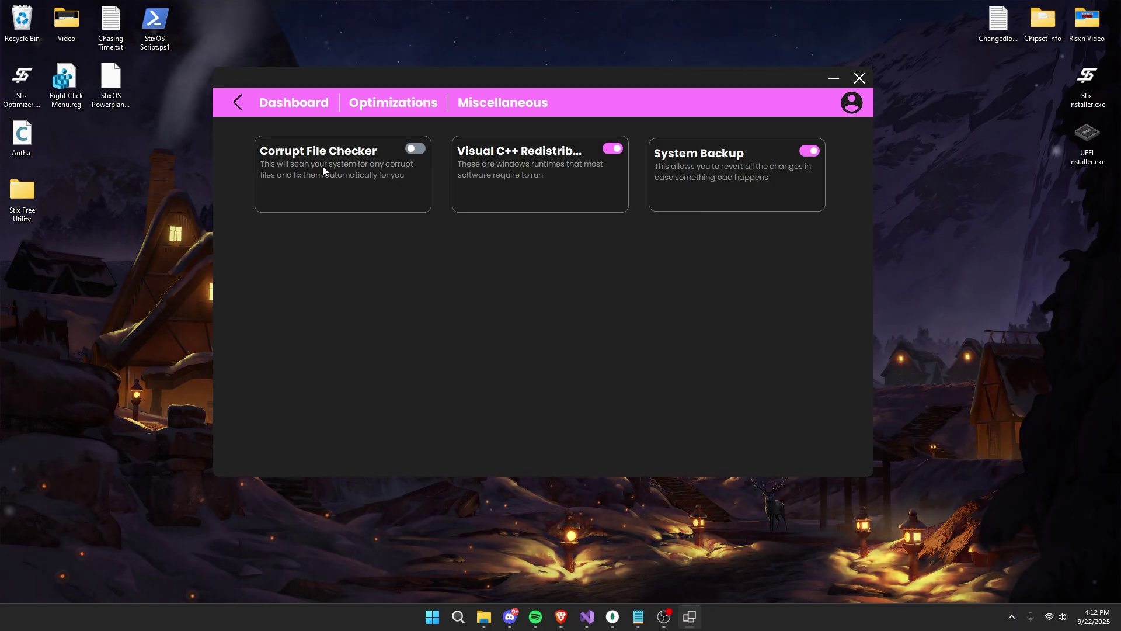
left_click(415, 149)
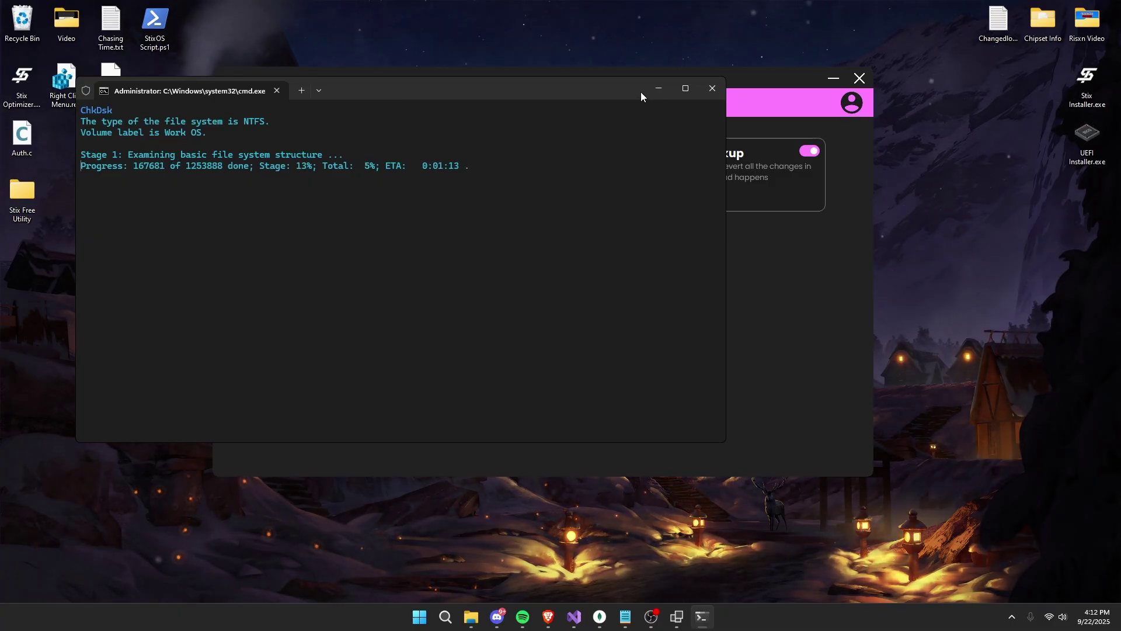
left_click(663, 91)
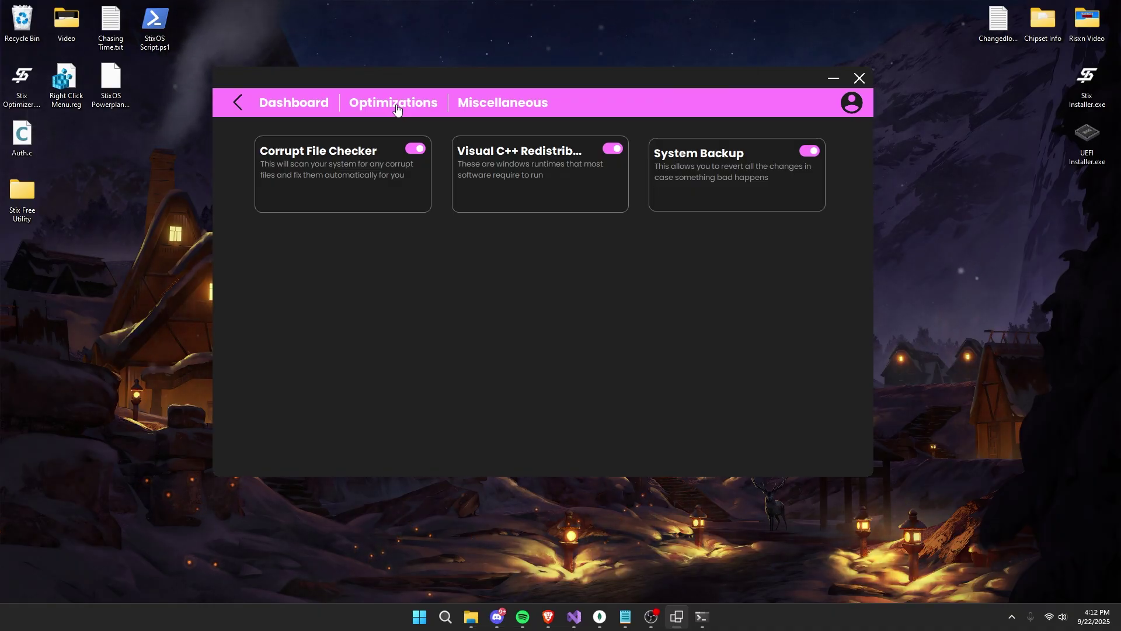
Start Basic Windows Settings under Optimizations and disable Windows updates in Windows Update Blocker.
left_click(396, 109)
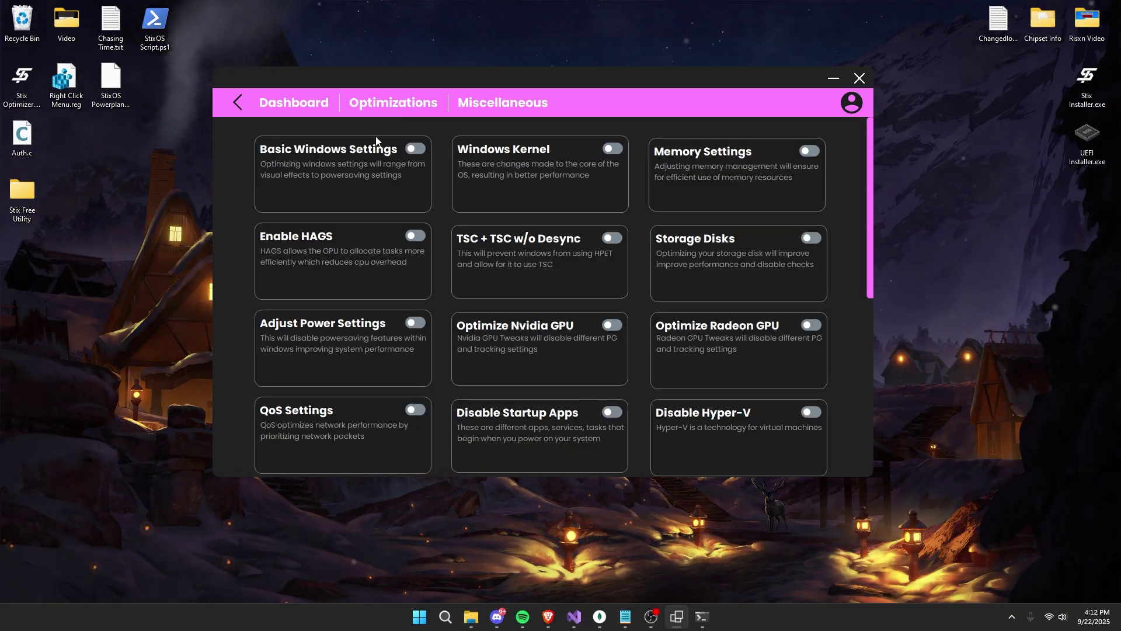
left_click(414, 149)
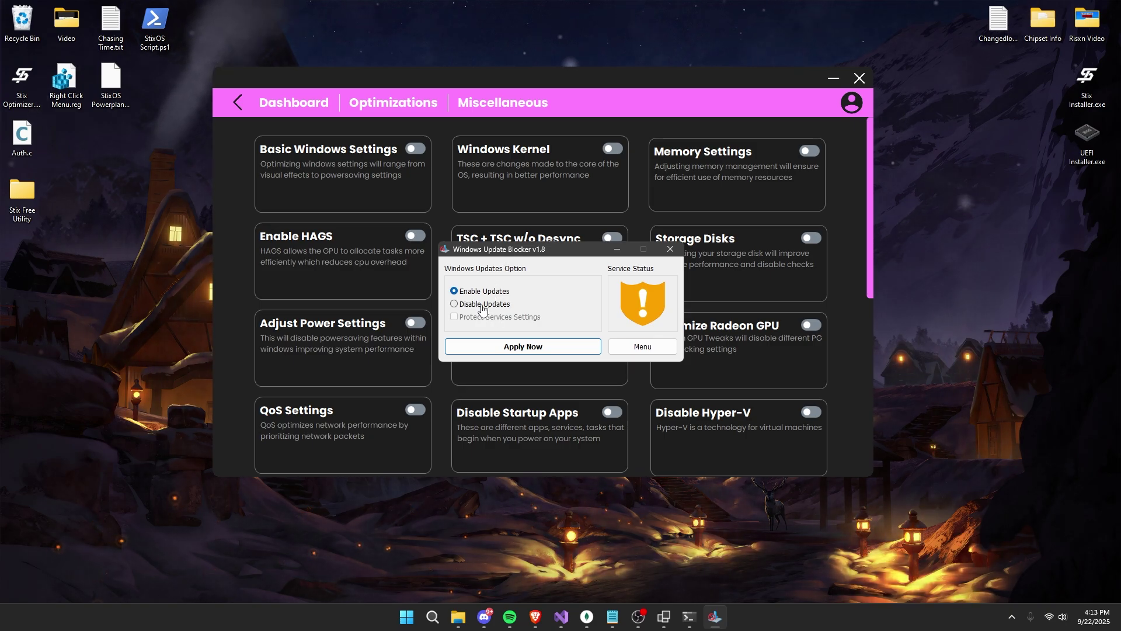
left_click(455, 305)
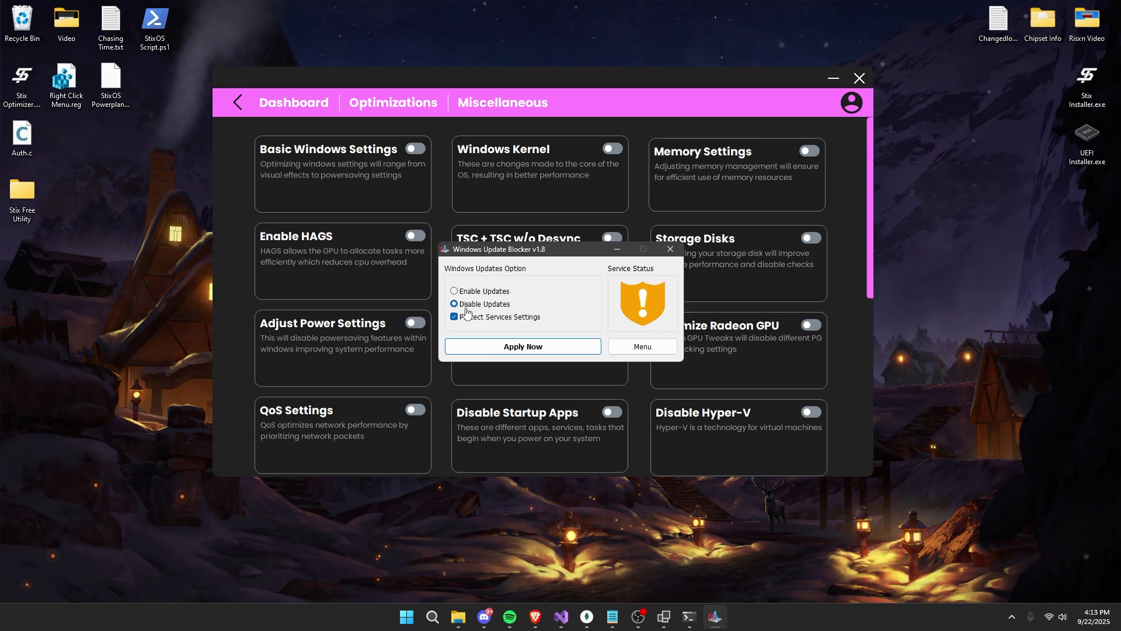
left_click(527, 348)
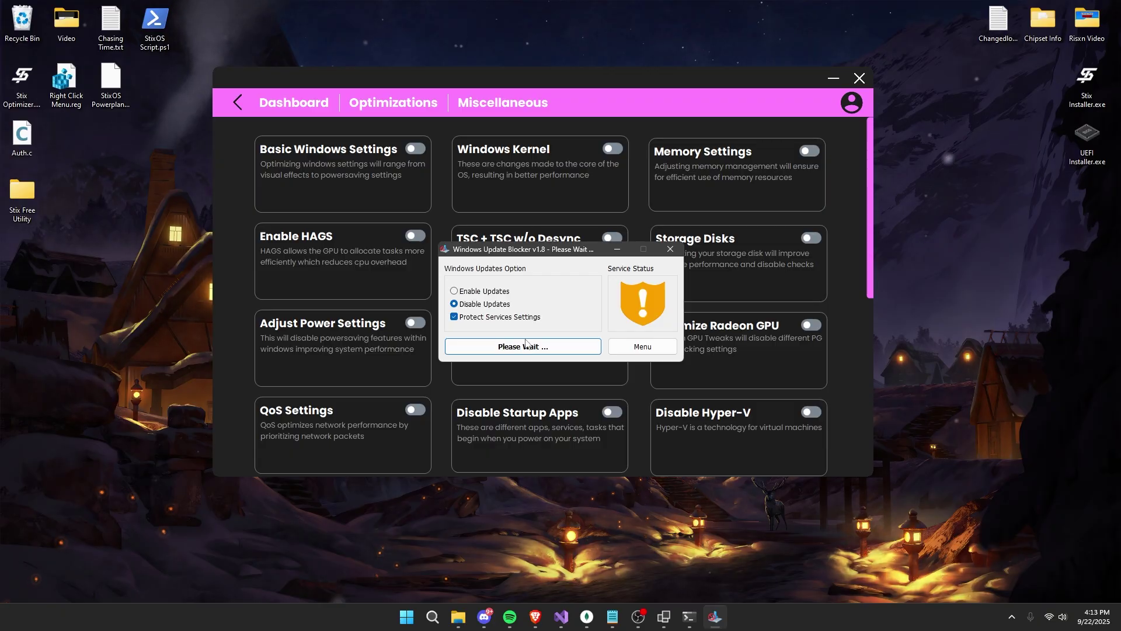
left_click(468, 292)
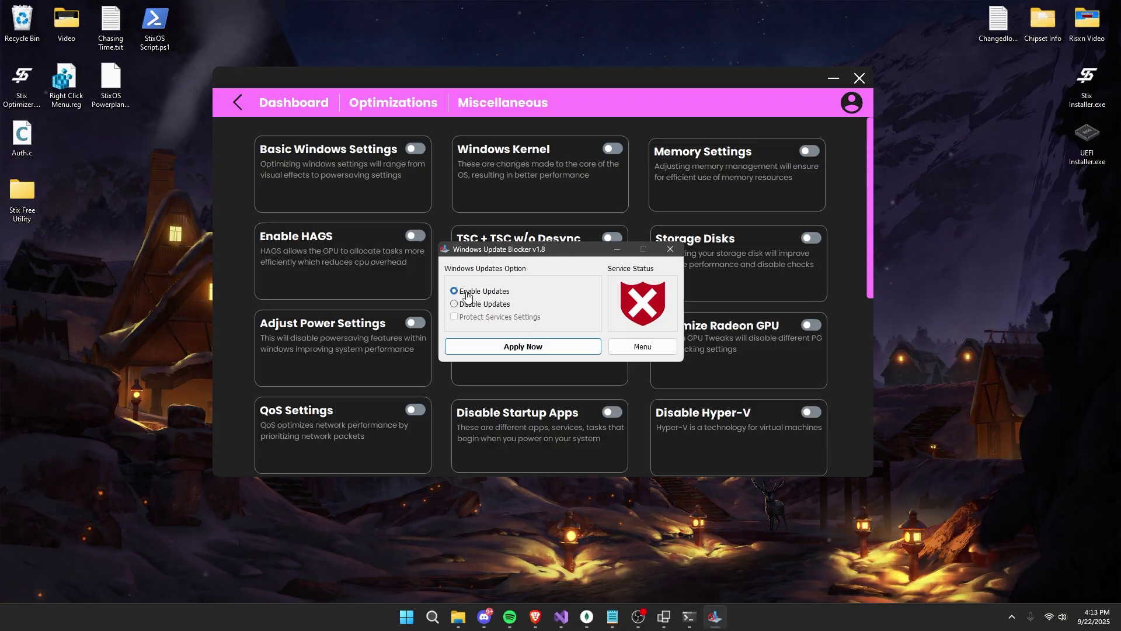
Close Windows Update Blocker and turn on Windows Kernel, Memory Settings and Enable HAGS.
left_click(671, 248)
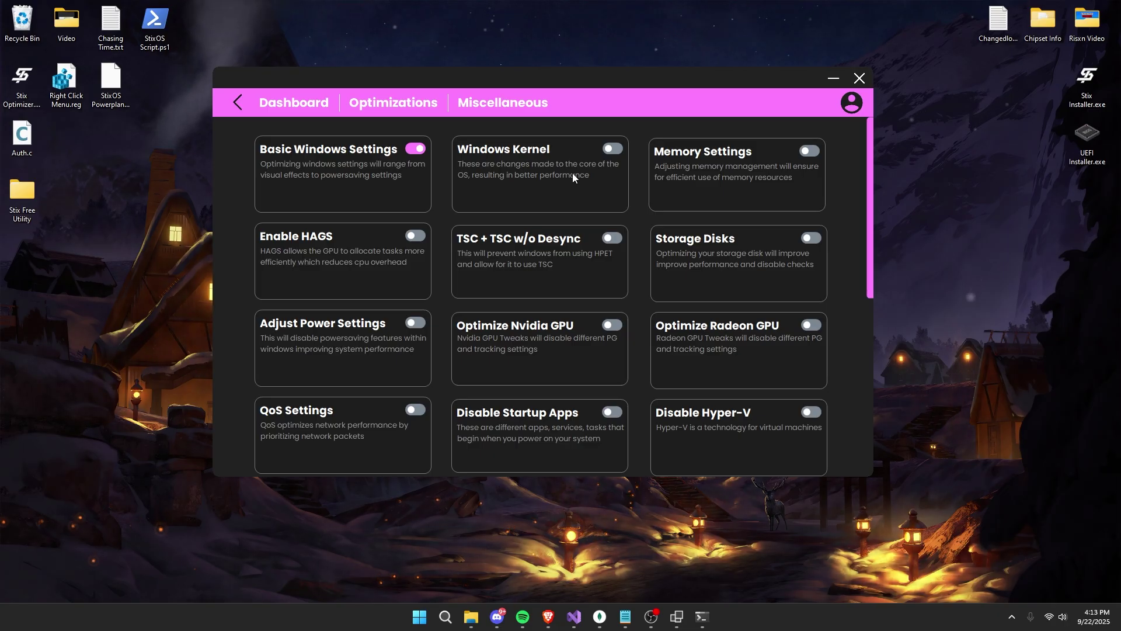
left_click(612, 148)
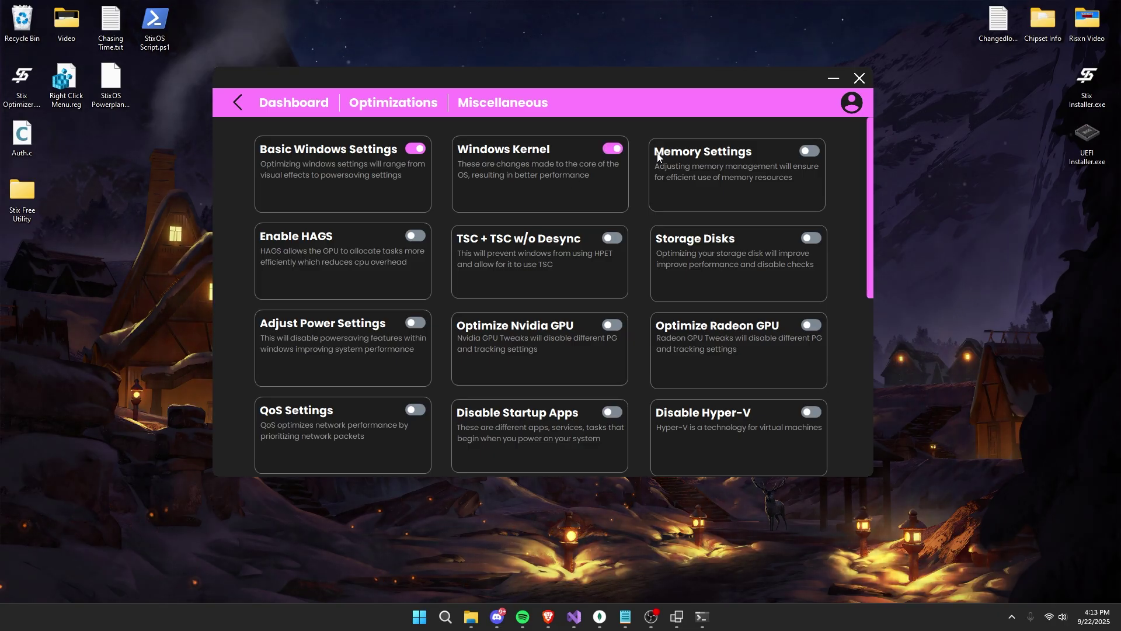
left_click(806, 153)
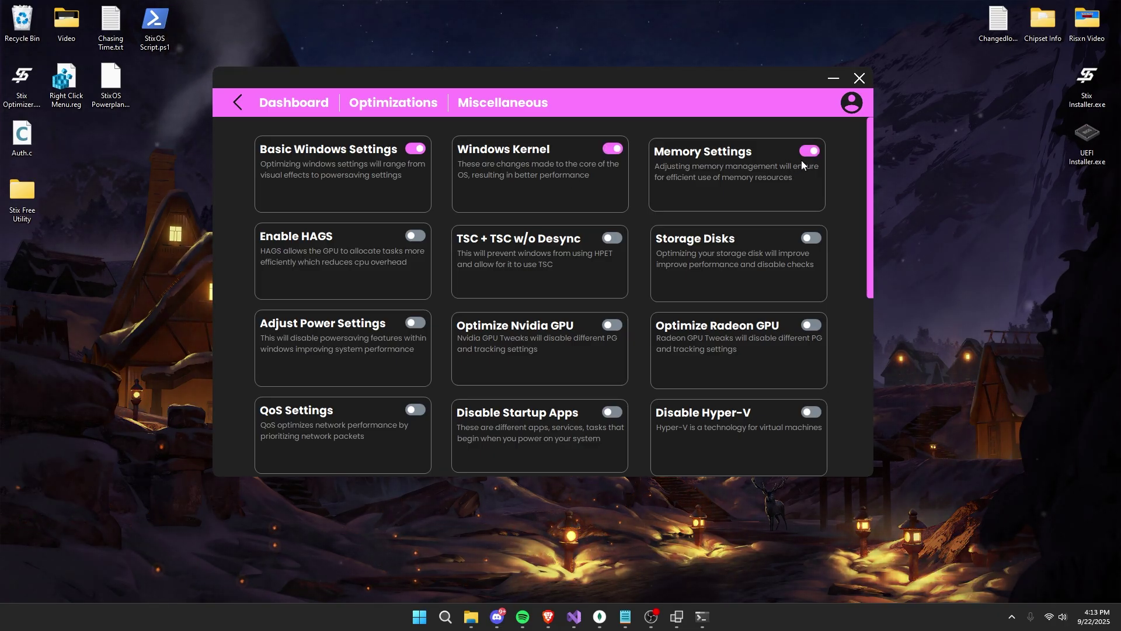
left_click(415, 236)
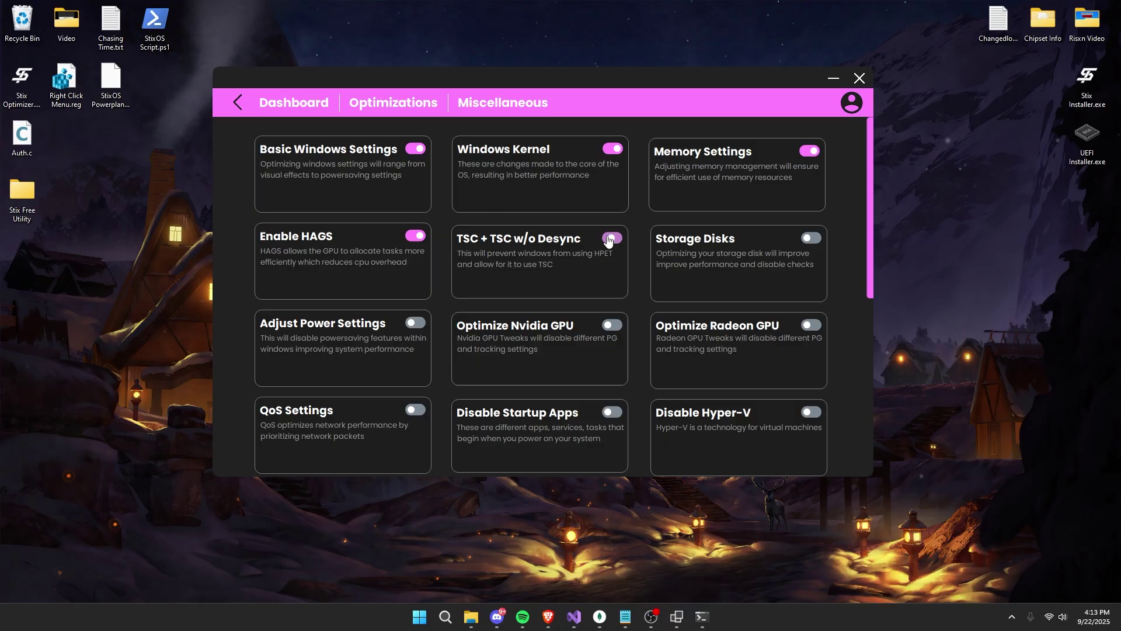
Enable Storage Disks, then make StixOS Powerplan the active plan in Power Options.
left_click(807, 239)
key("super")
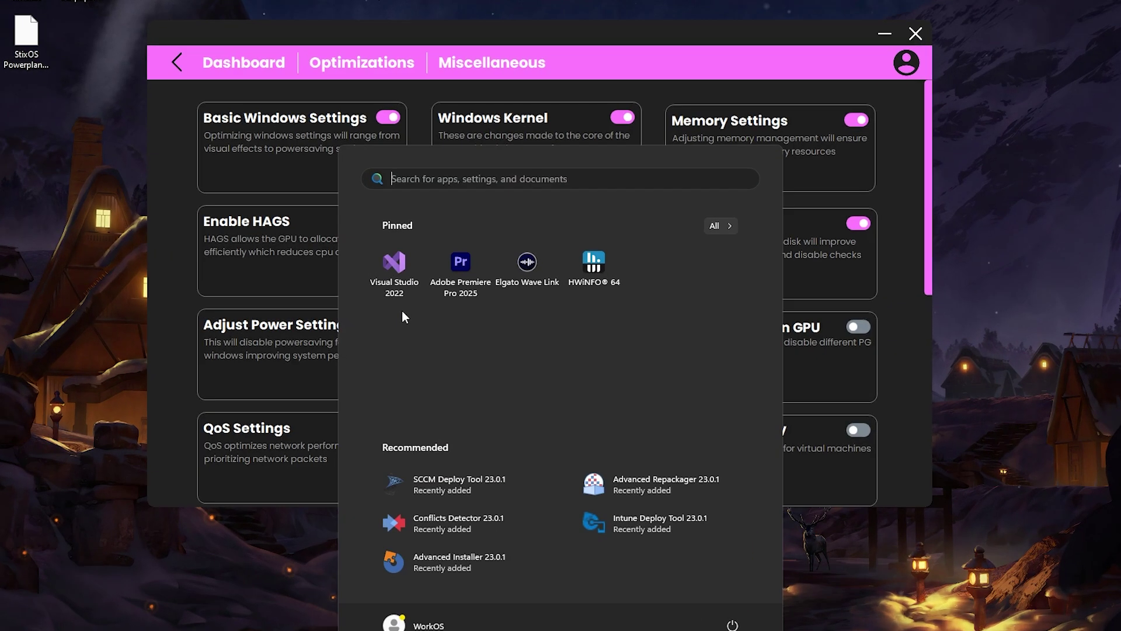
type("edit")
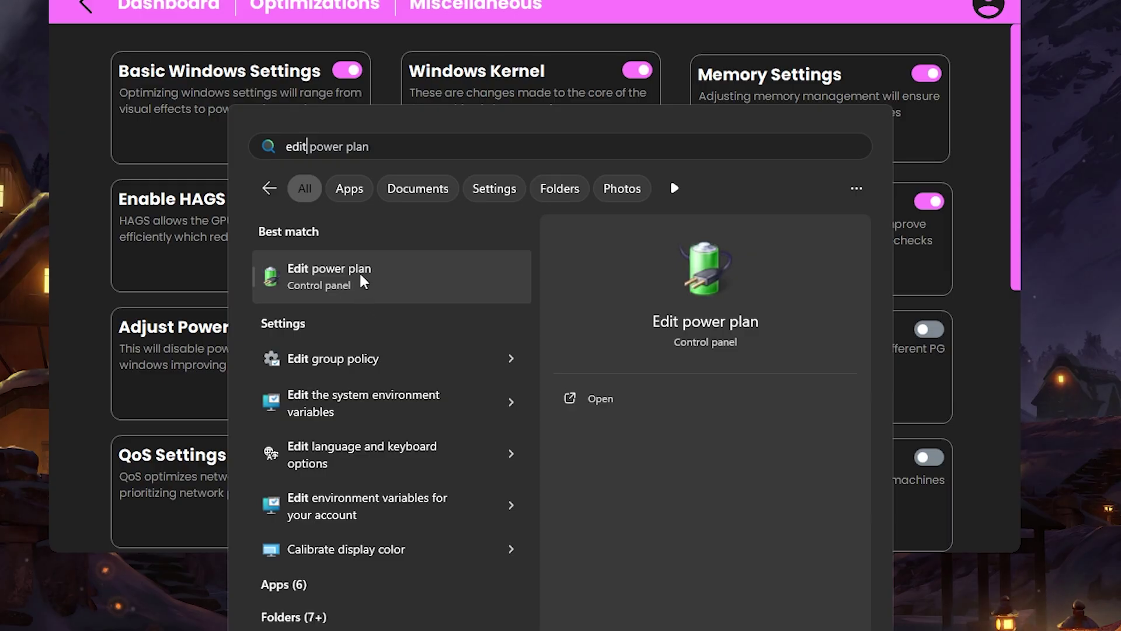
left_click(363, 280)
left_click(506, 179)
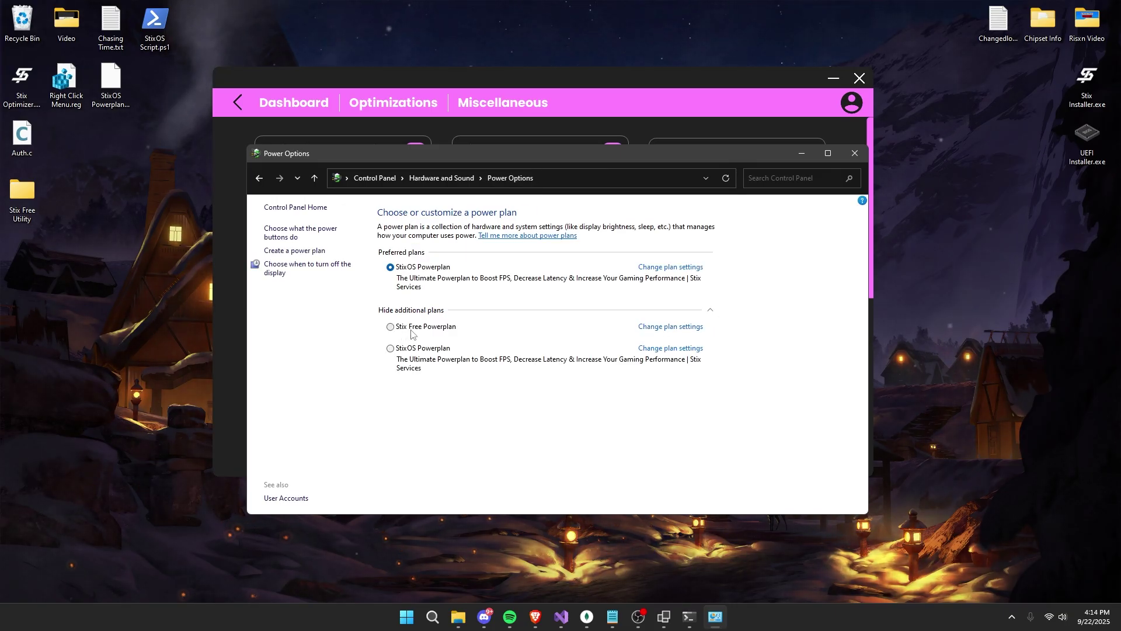
left_click(428, 275)
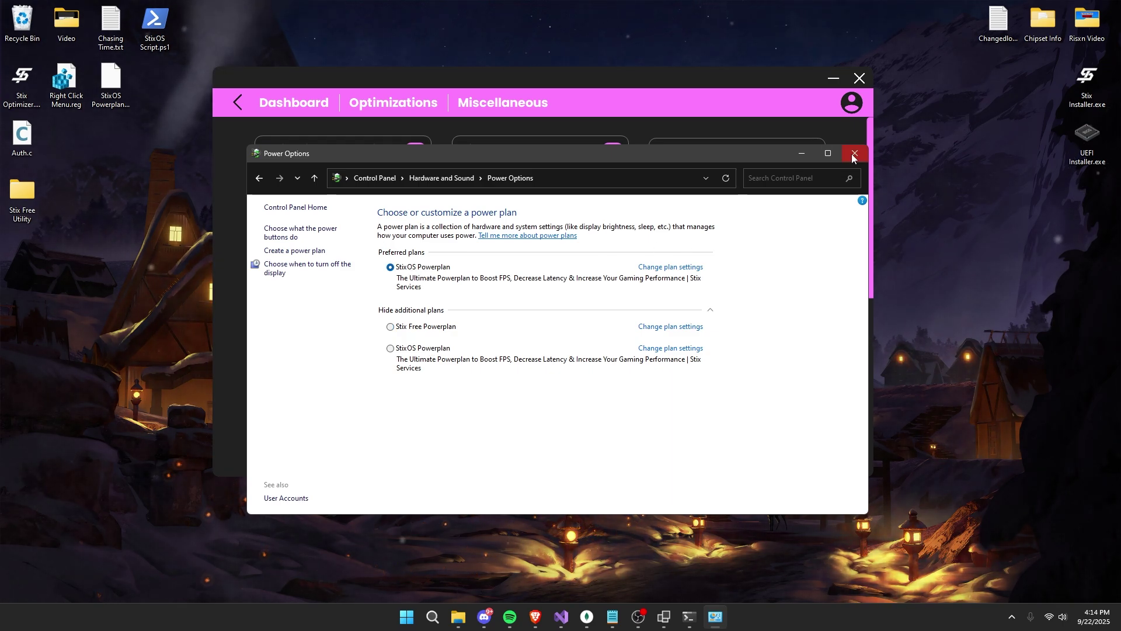
Close Power Options and turn on the Optimize Radeon GPU and QoS Settings tweaks.
left_click(853, 153)
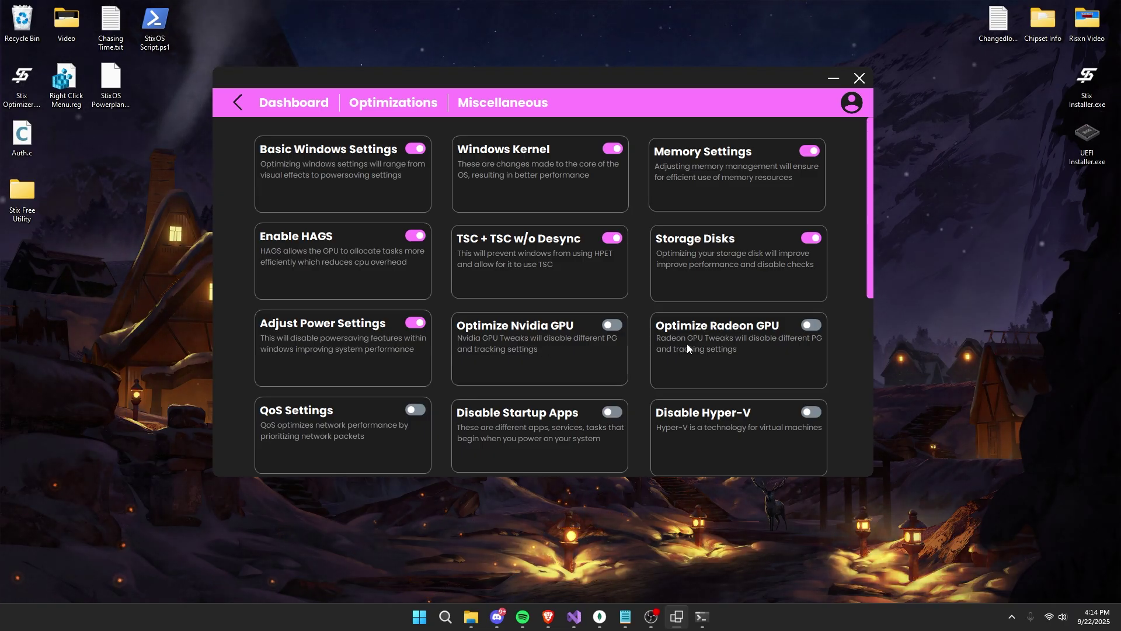
left_click(811, 325)
scroll(272, 278, "down", 2)
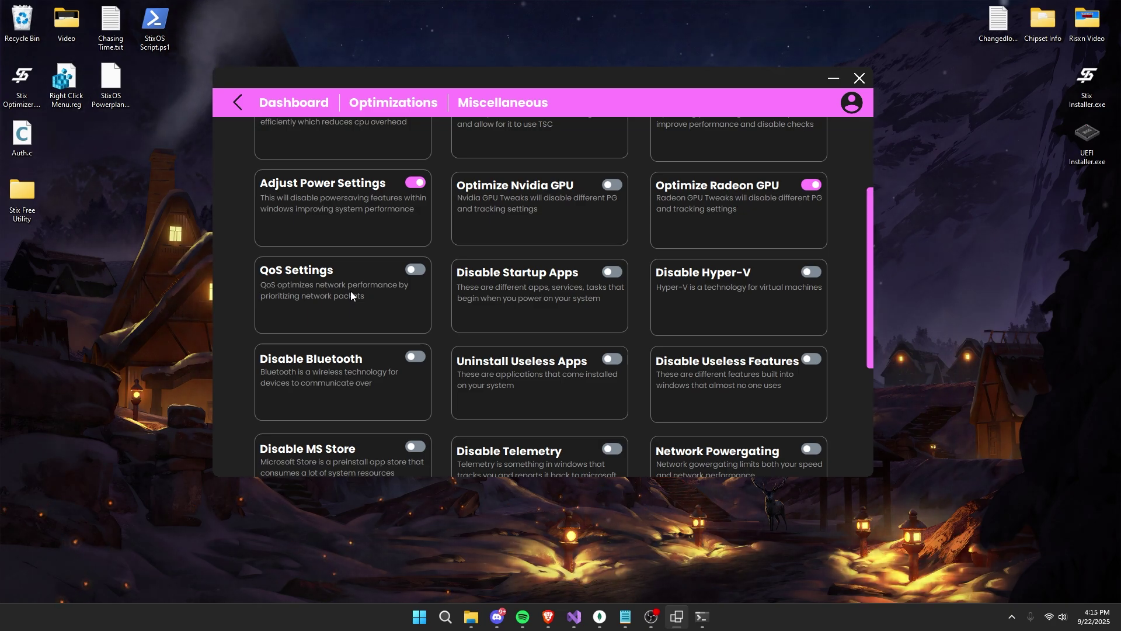
left_click(413, 271)
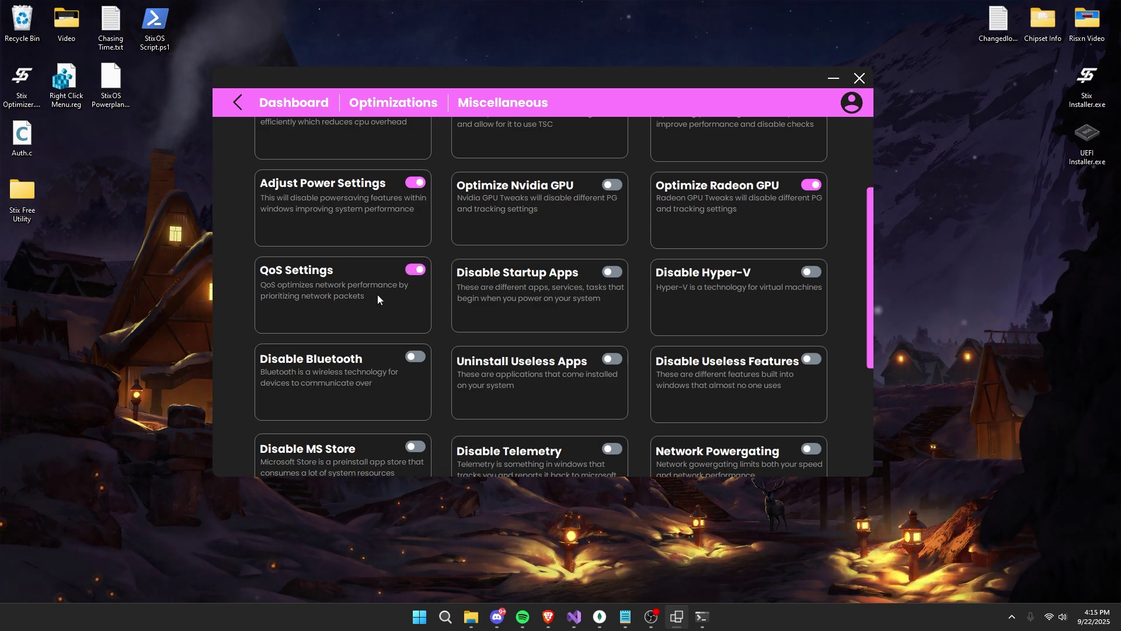
Enable Disable Startup Apps to open Autoruns, then uncheck the Launch Adobe CCXProcess task.
left_click(607, 272)
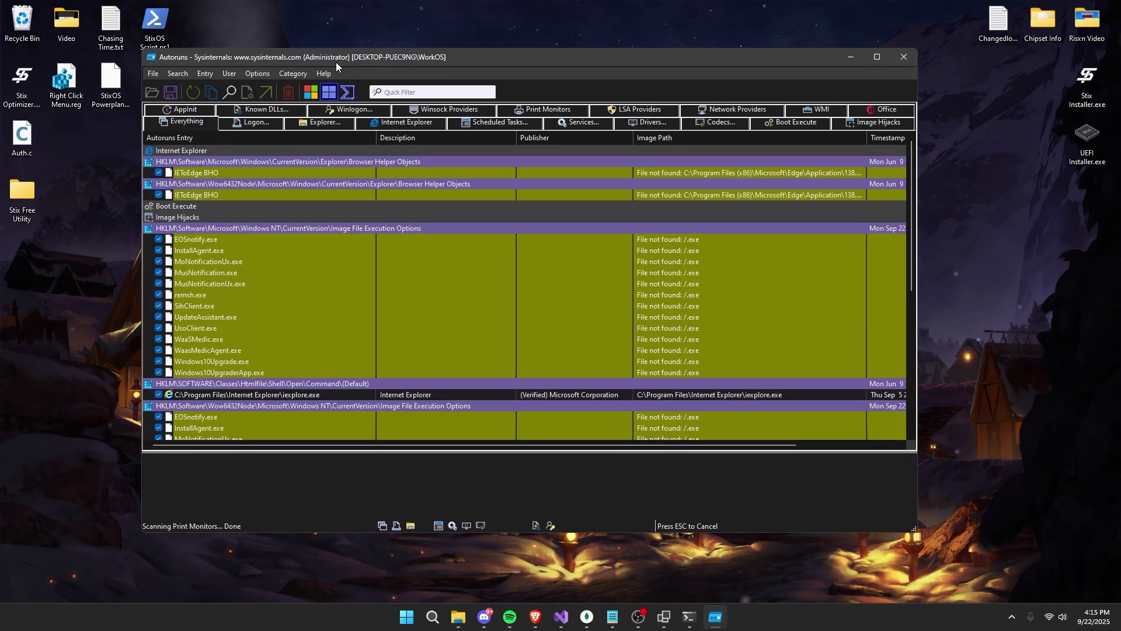
left_click(257, 123)
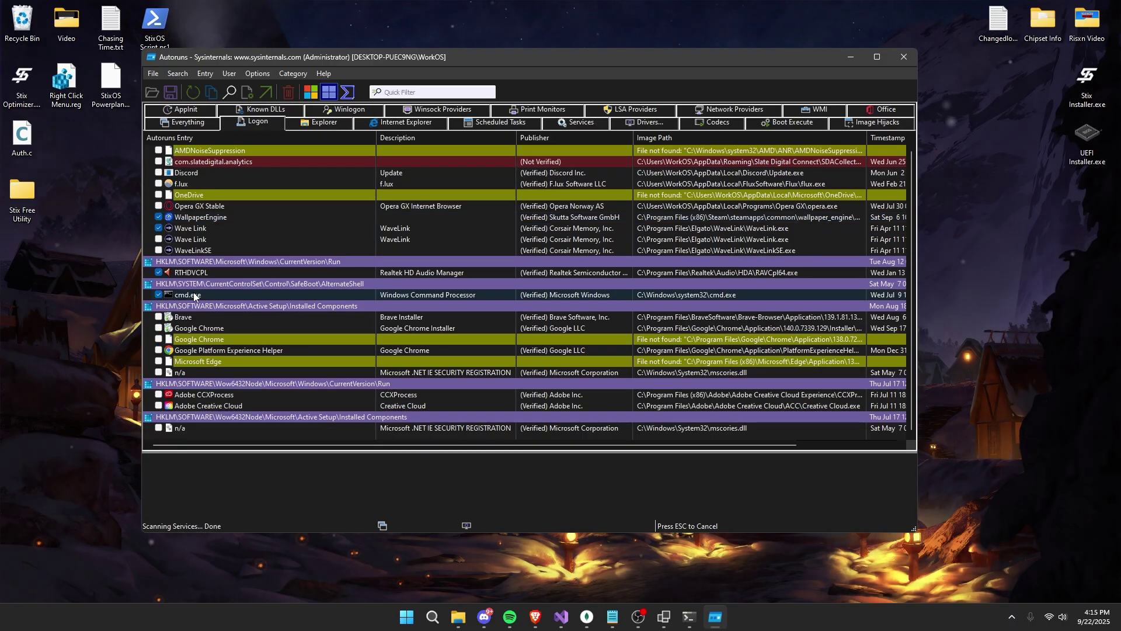
left_click(181, 296)
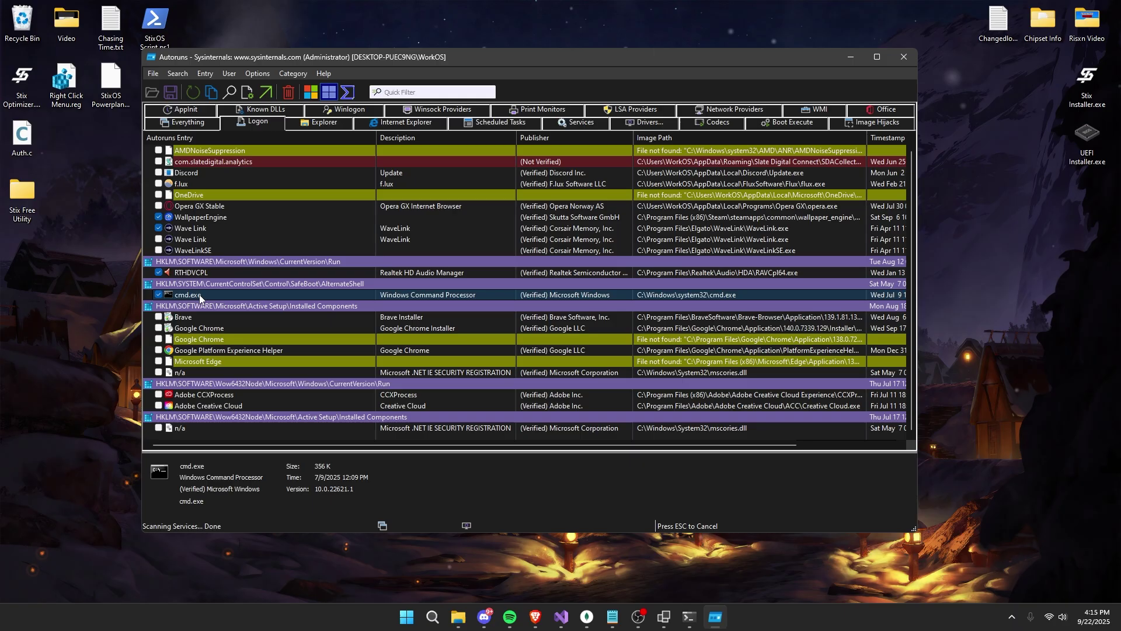
left_click(470, 123)
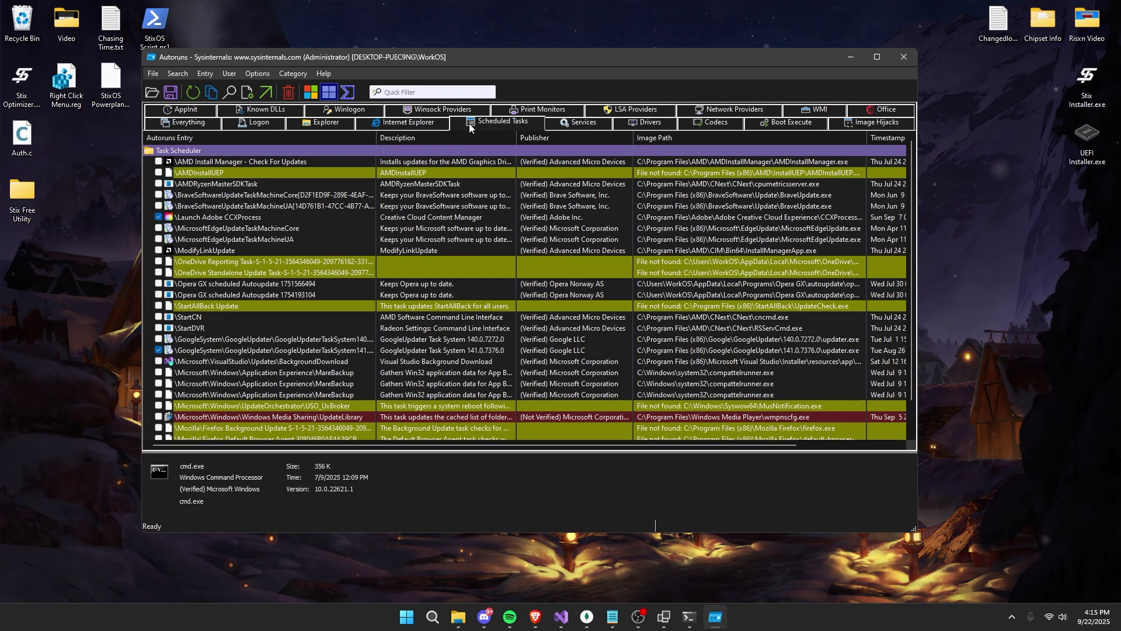
left_click(160, 218)
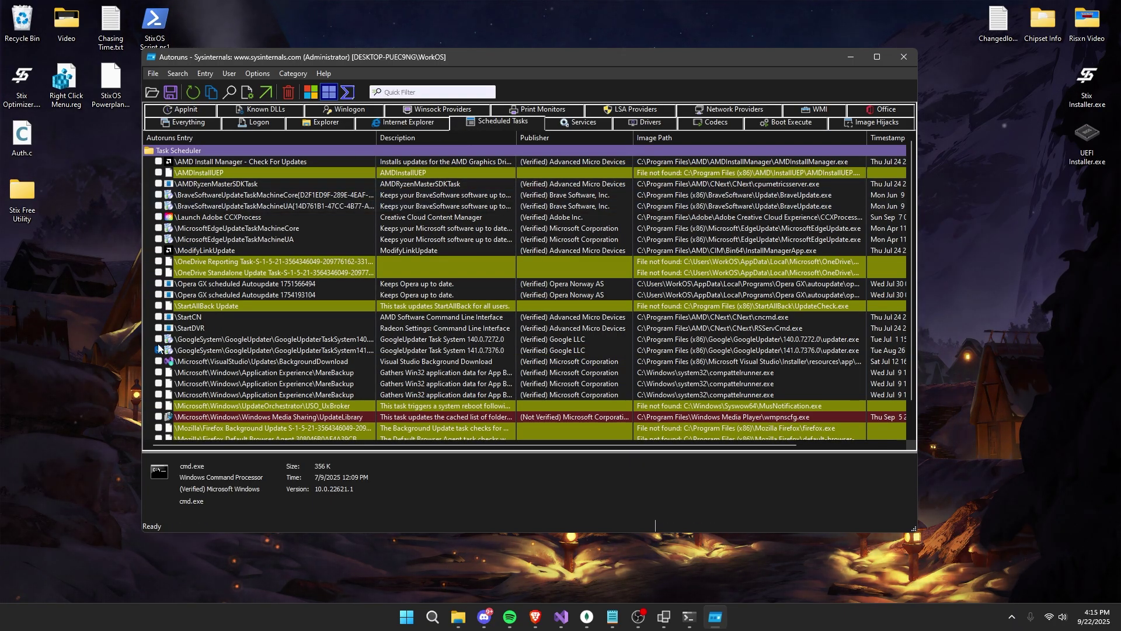
Delete the CloudflareWARP service entry and uncheck BraveElevationService in Autoruns.
left_click(572, 124)
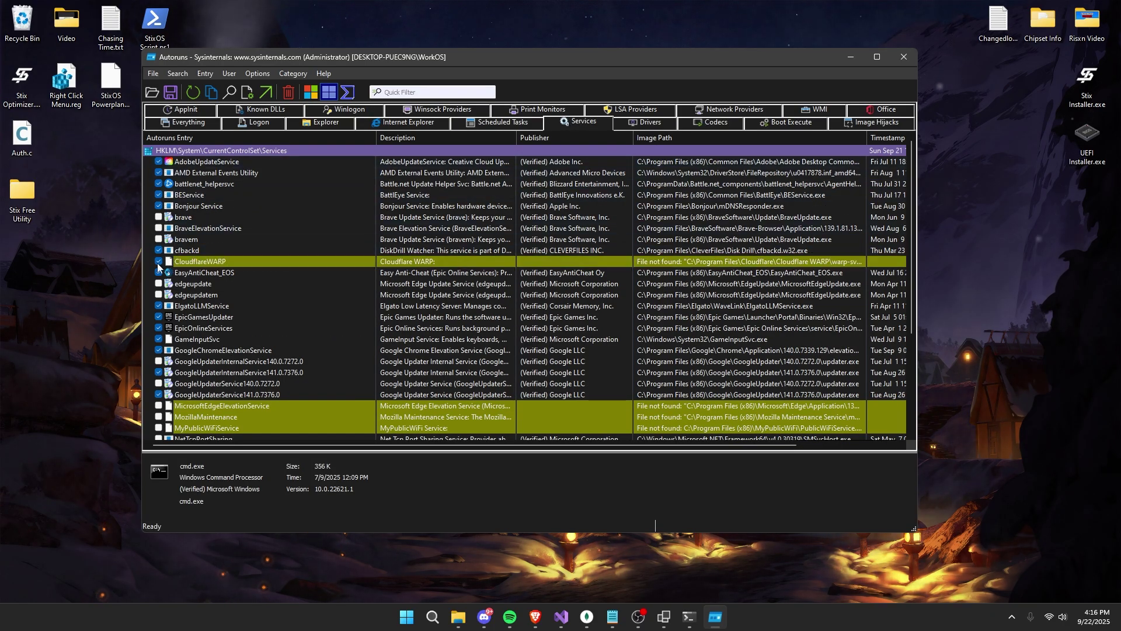
left_click(159, 263)
left_click(289, 93)
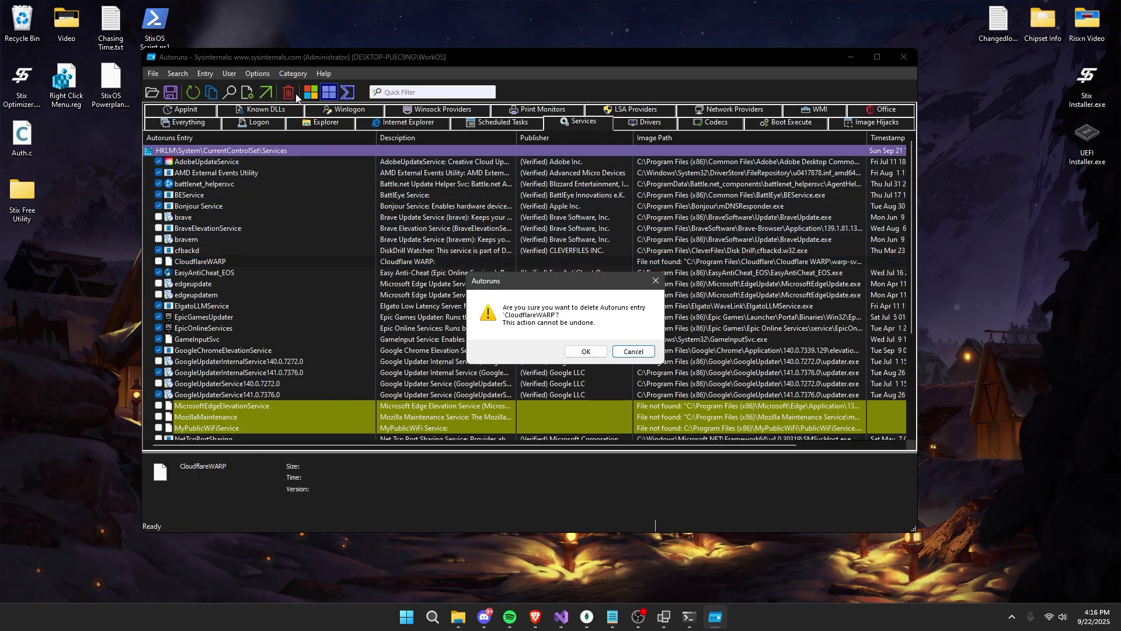
left_click(585, 351)
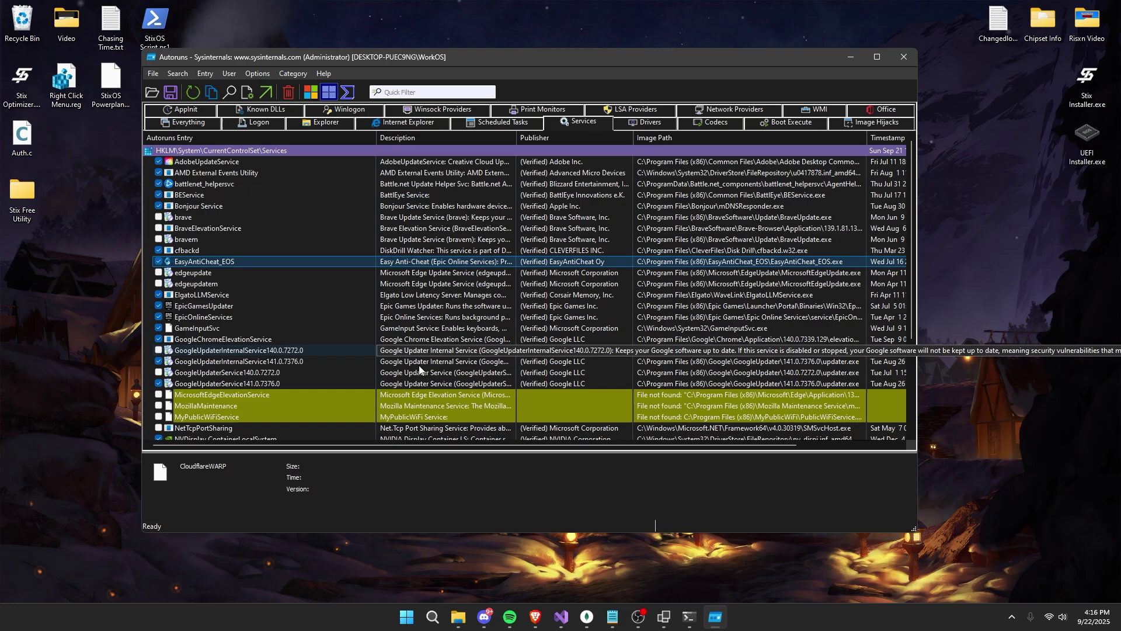
left_click(159, 229)
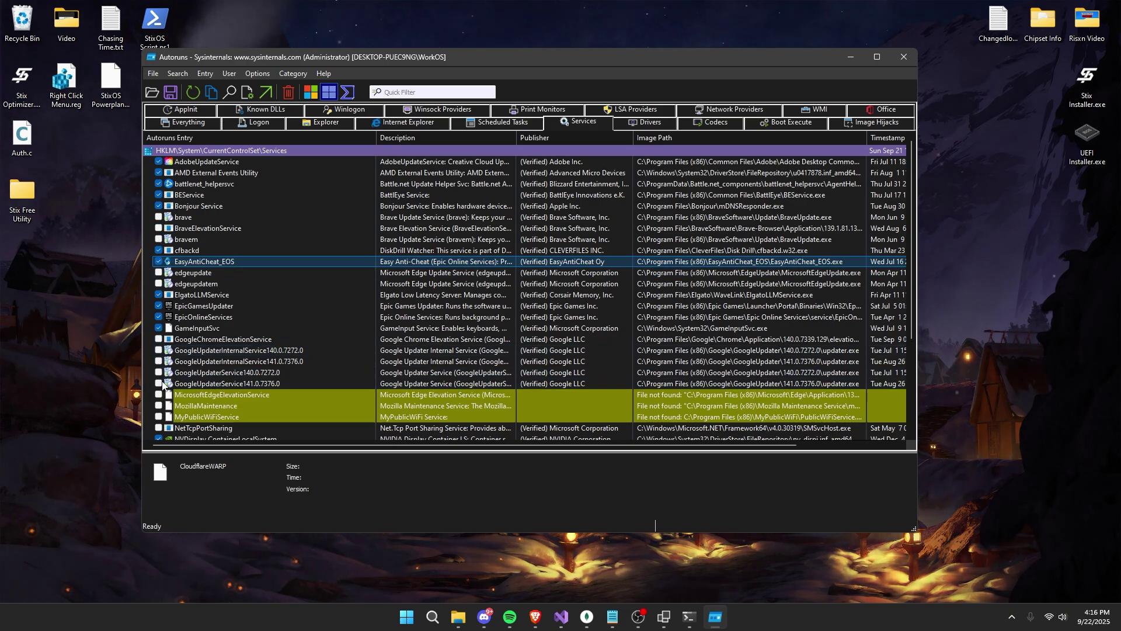
scroll(162, 386, "down", 3)
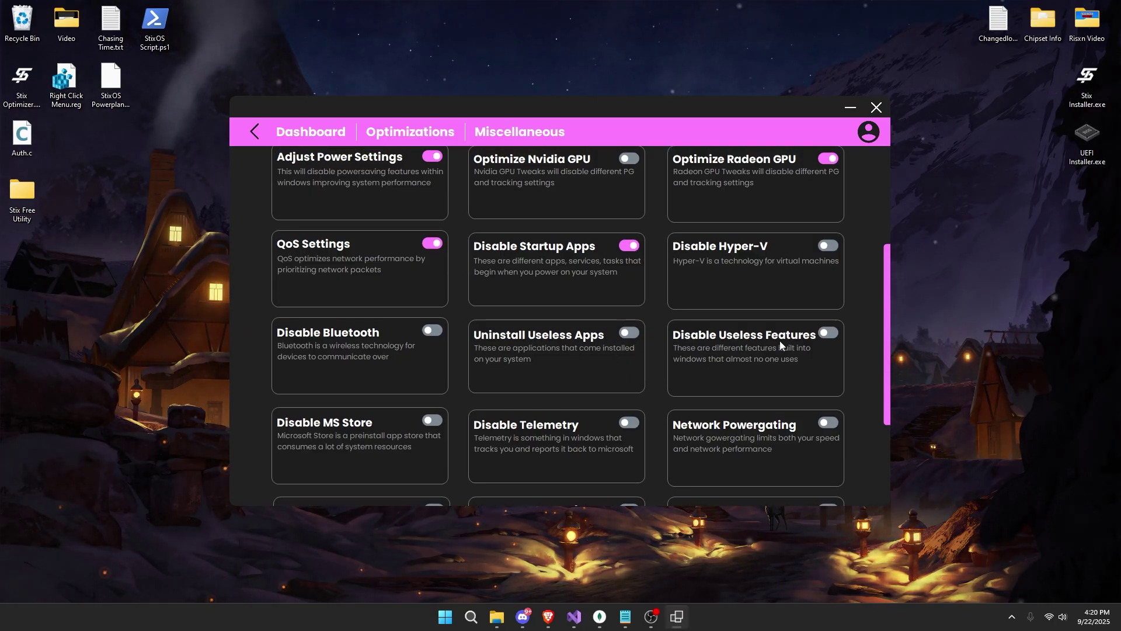
Scroll to the bottom of the Optimizations cards, then return to the Dashboard.
scroll(788, 350, "down", 1)
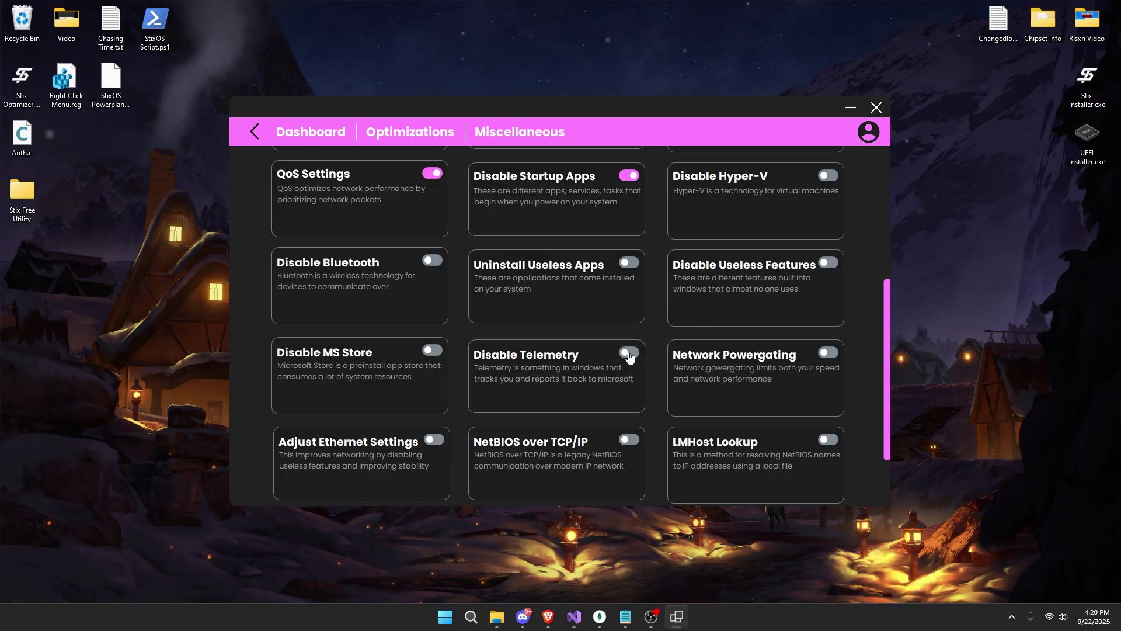
scroll(629, 356, "down", 1)
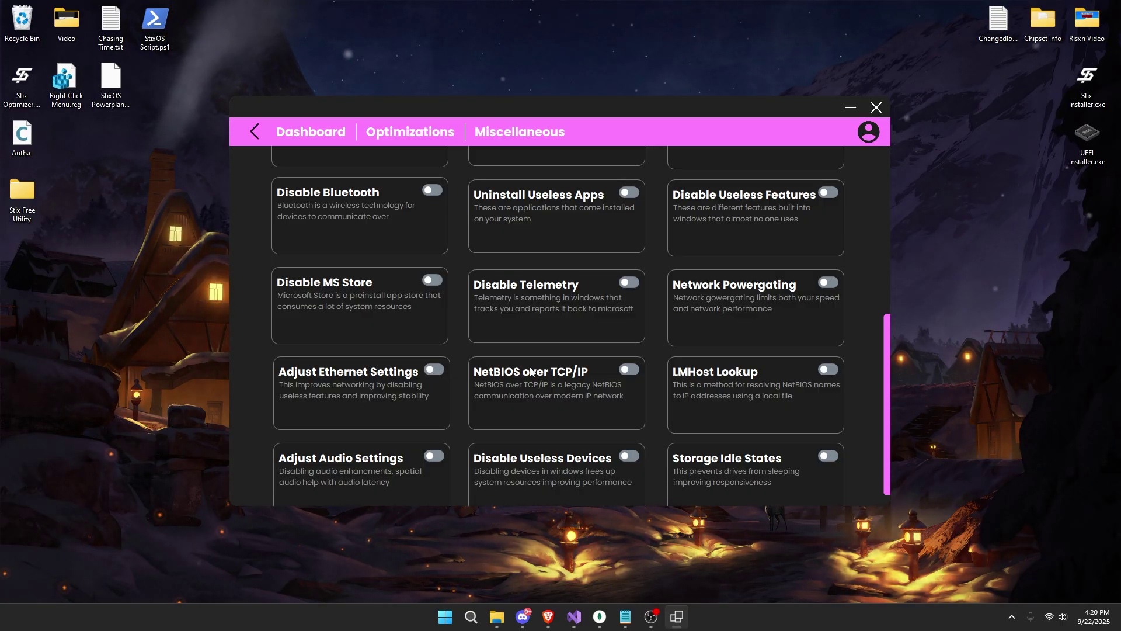
scroll(543, 368, "down", 1)
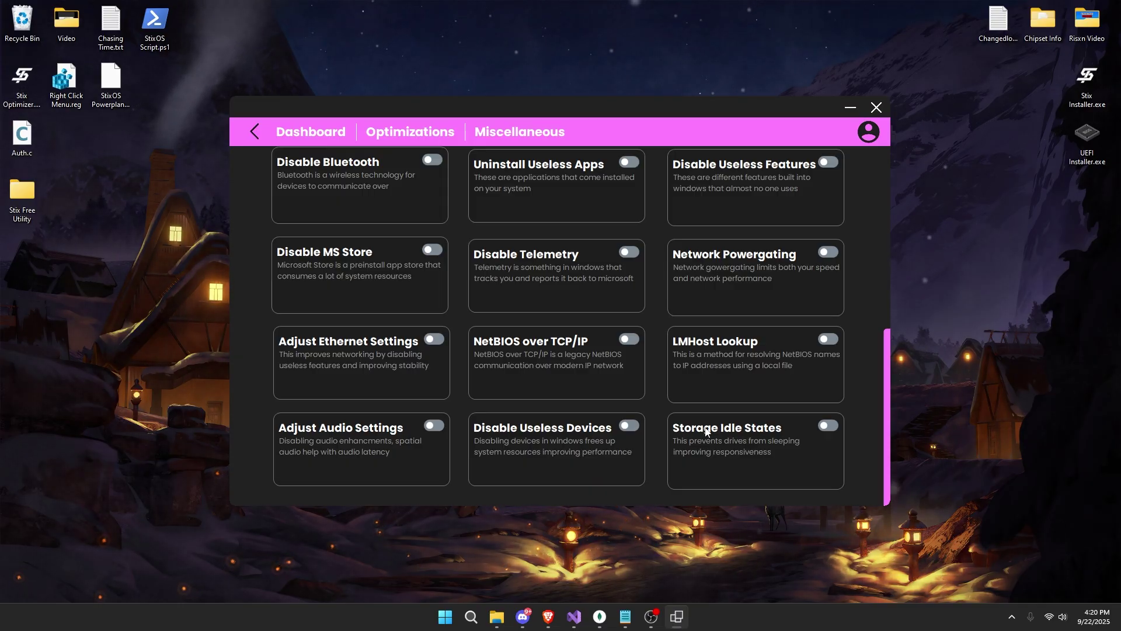
left_click(369, 133)
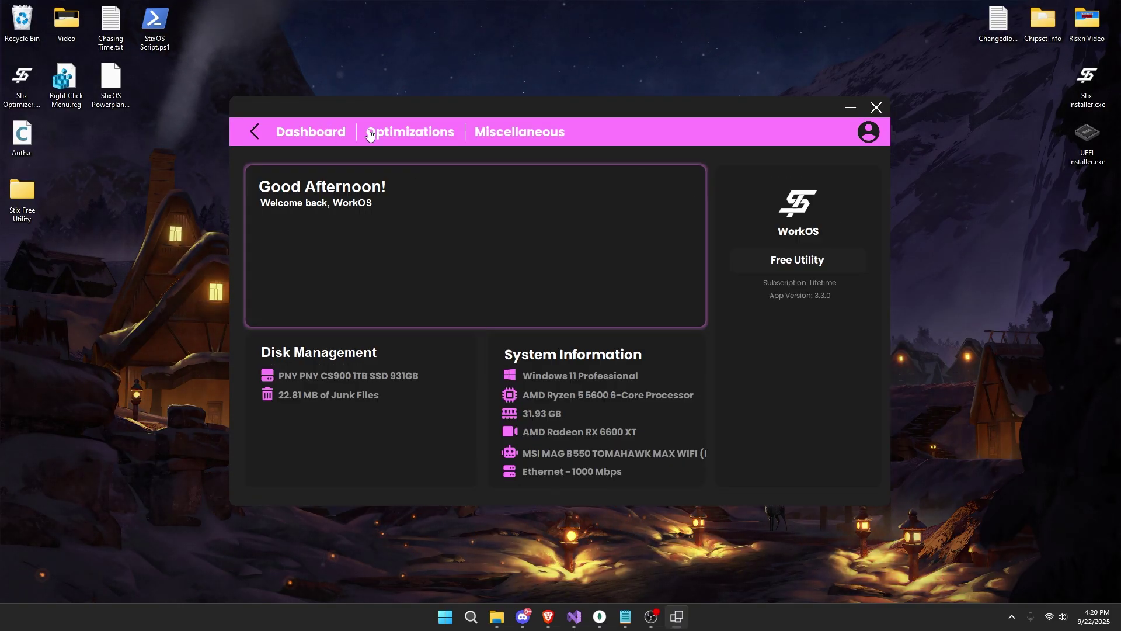
Close the Stix Free Utility window.
left_click(875, 109)
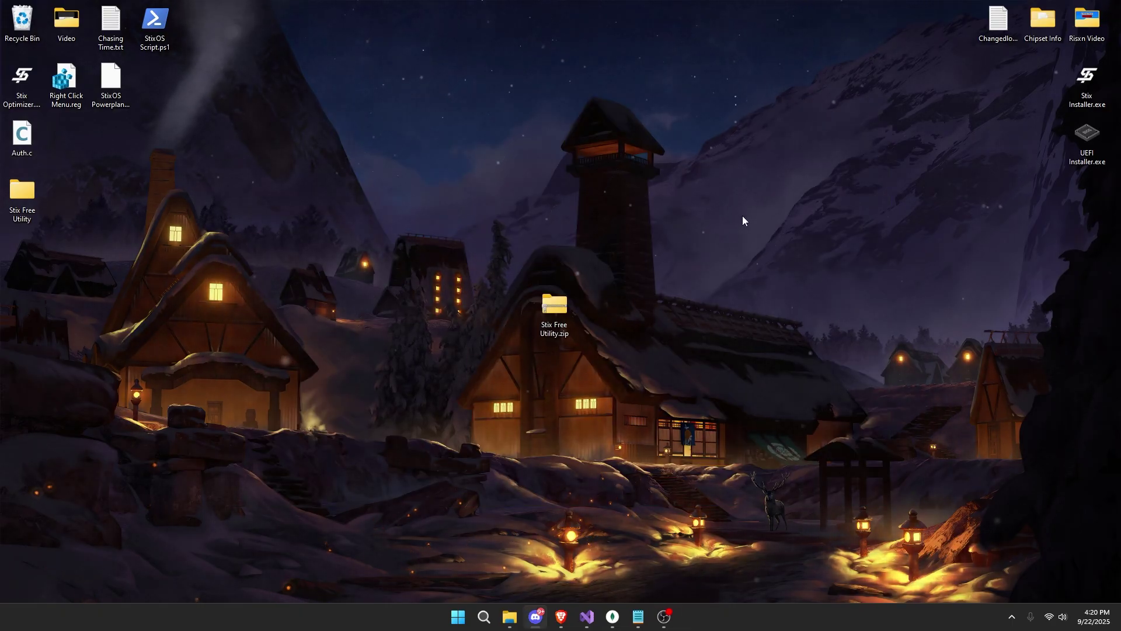